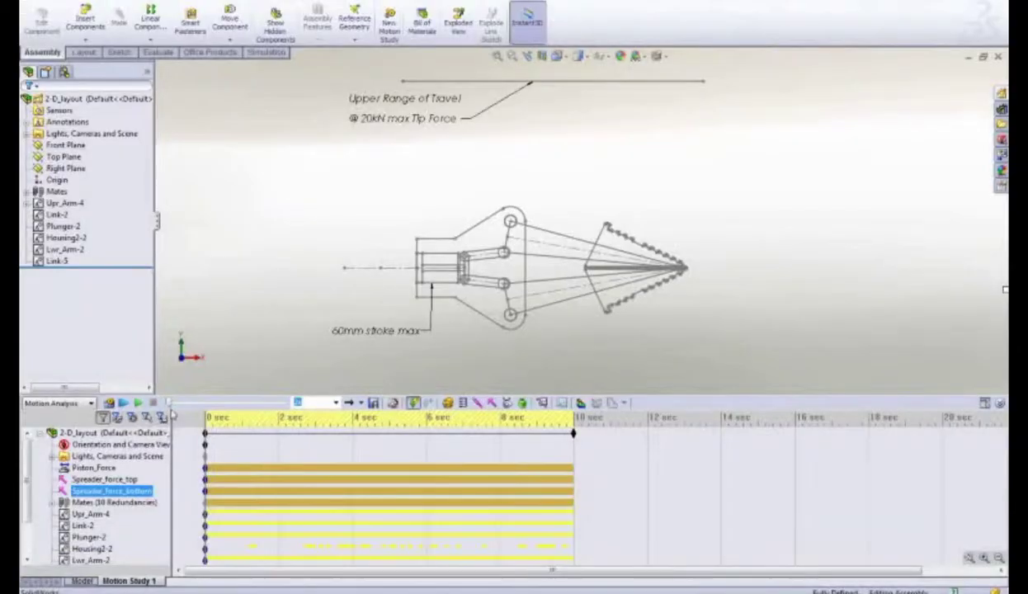
Step: Check the Piston_Force and Spreader_force_top loads on the 2-D layout and calculate the motion study
left_click(165, 435)
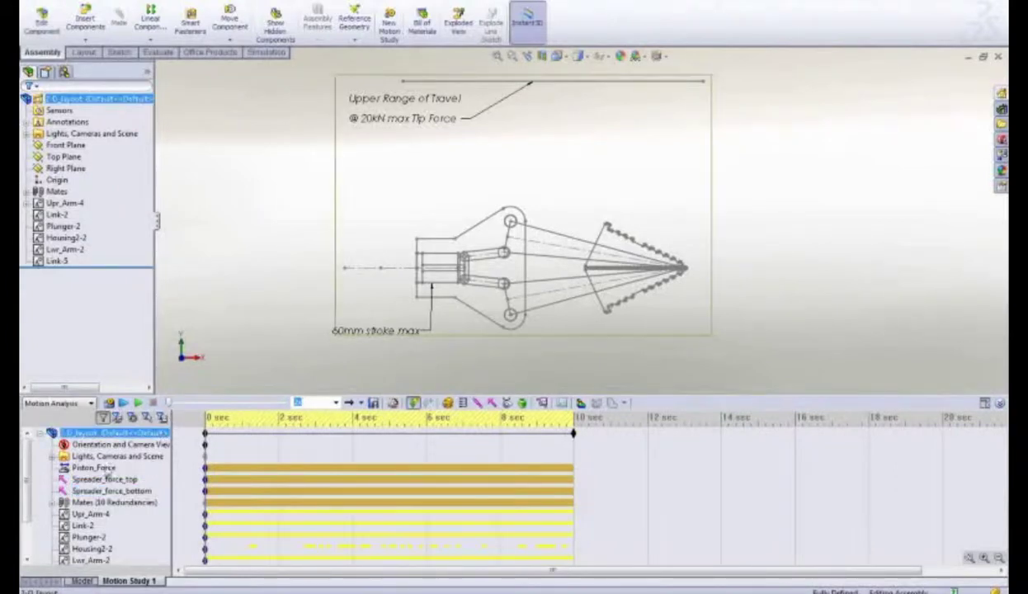
left_click(102, 469)
left_click(108, 480)
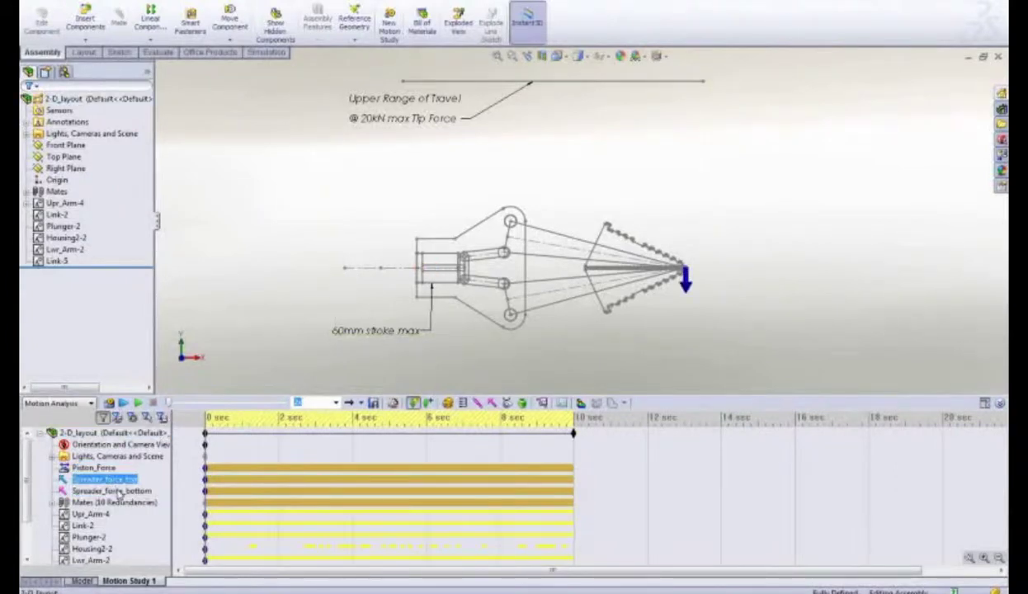
left_click(112, 403)
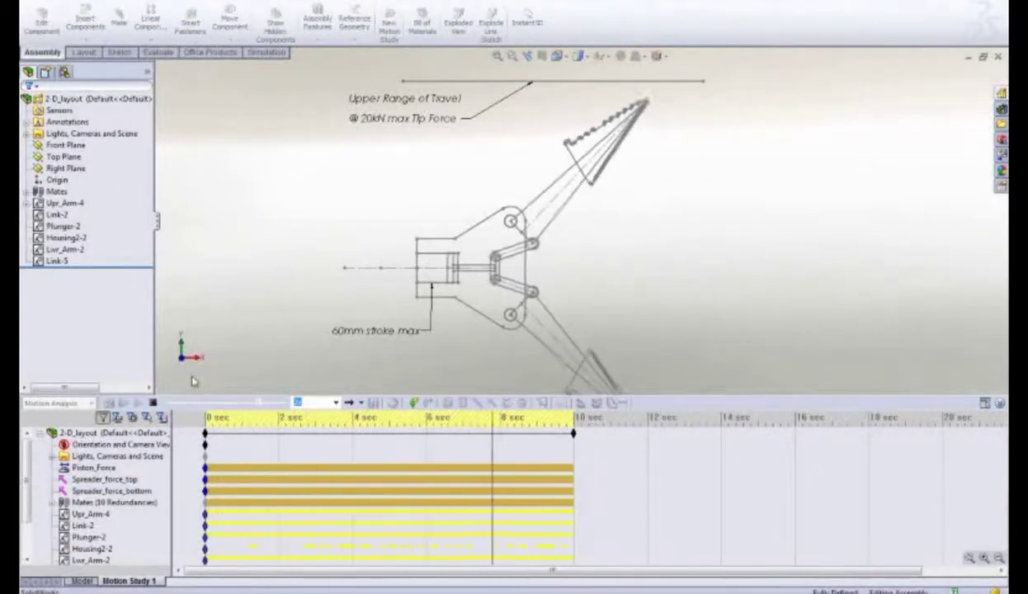
Step: Show Plot1's piston force-versus-time curve, then return to the model
left_click(115, 502)
key("Down")
left_click(29, 549)
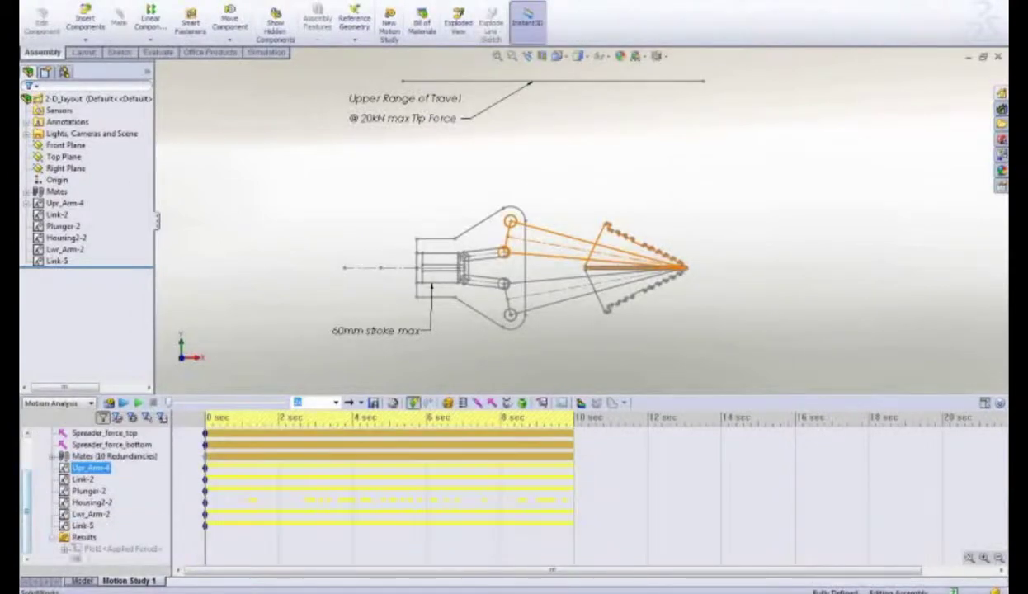
right_click(82, 551)
left_click(141, 477)
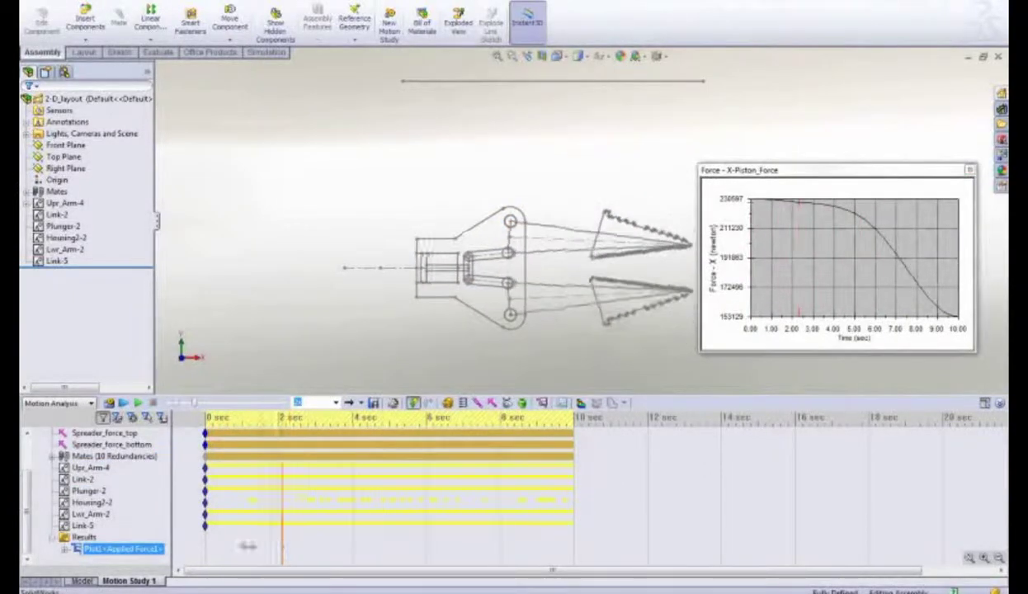
left_click(82, 581)
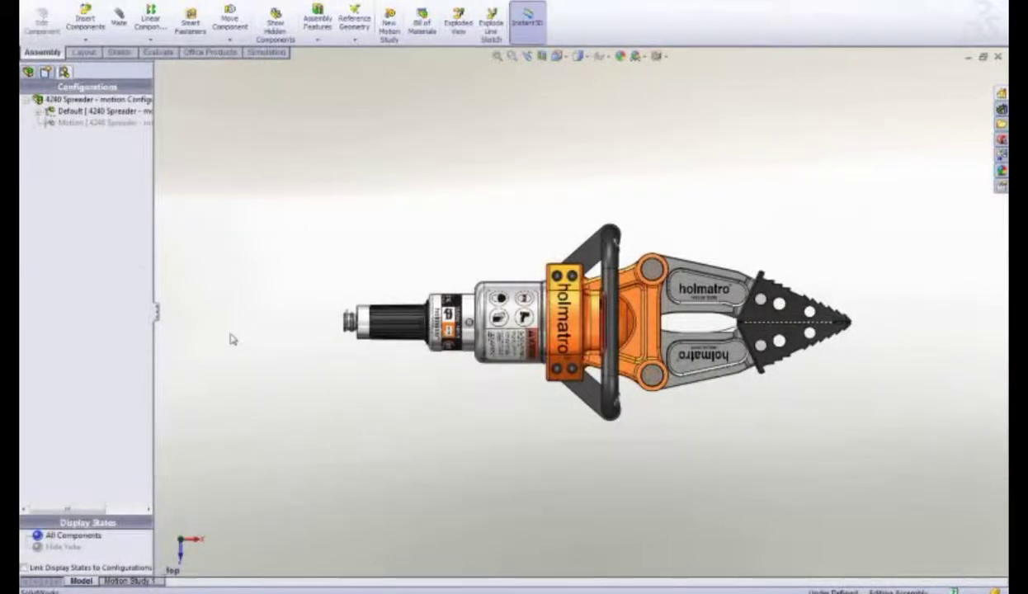
Step: Switch to isometric and activate the Motion configuration with its fixture, listing components
key("space")
double_click(245, 372)
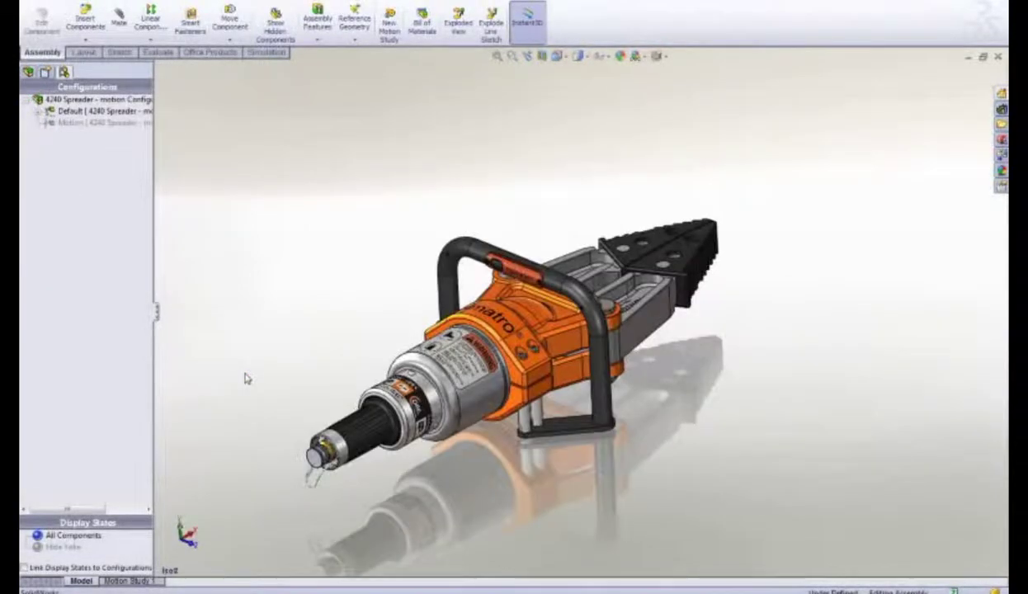
double_click(123, 122)
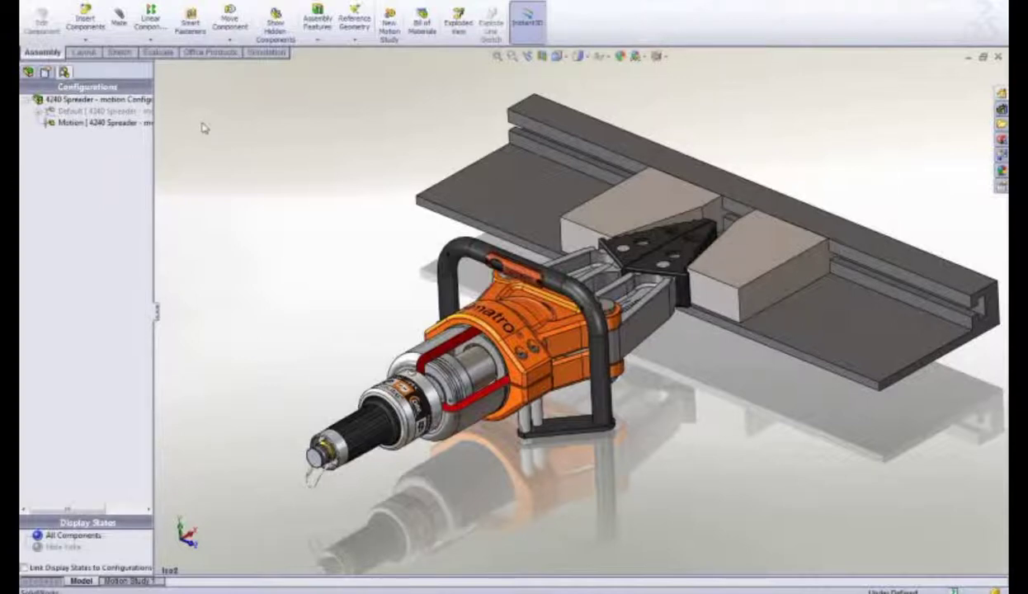
left_click(28, 72)
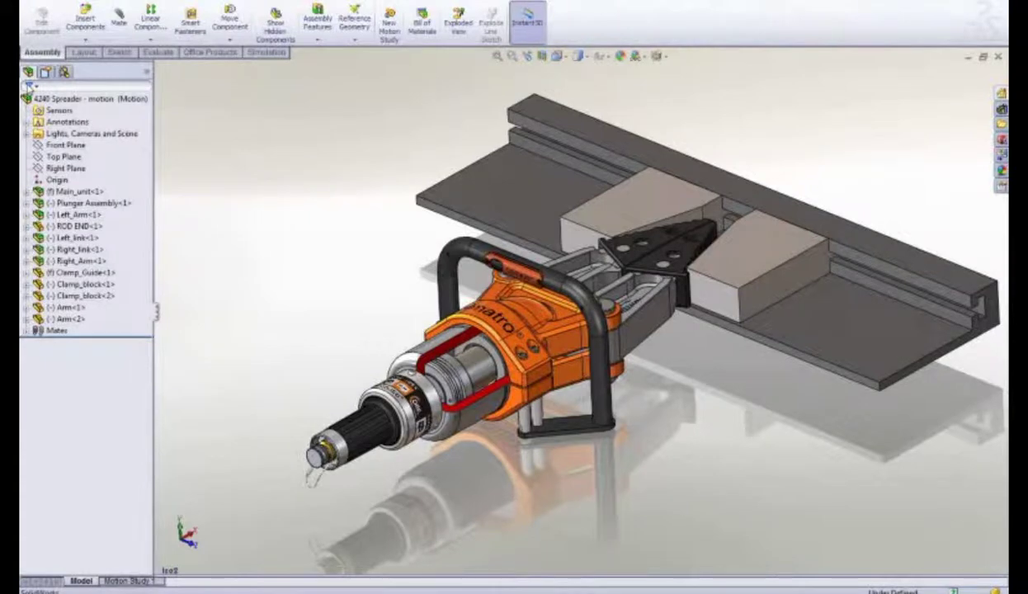
Step: In Motion Study 1, highlight Force1, Force2 and Solid Body Contact1, then replay from start
left_click(143, 581)
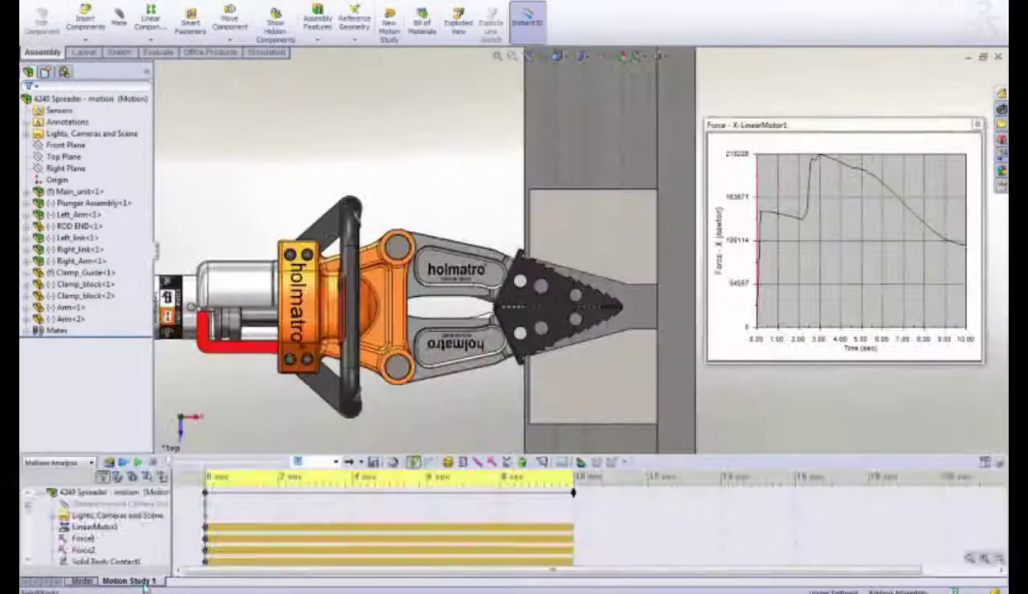
left_click(84, 538)
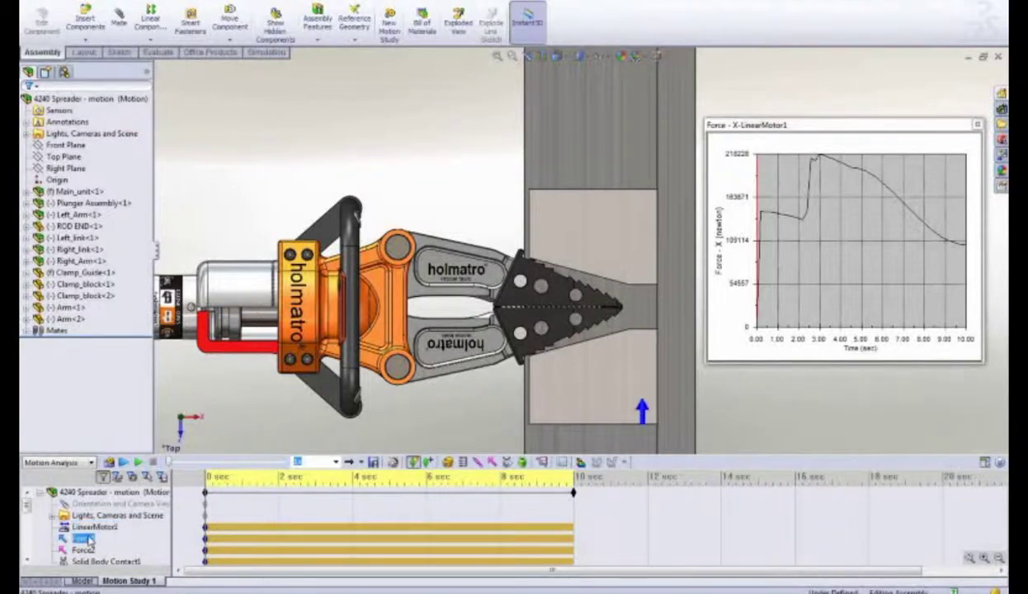
left_click(88, 550)
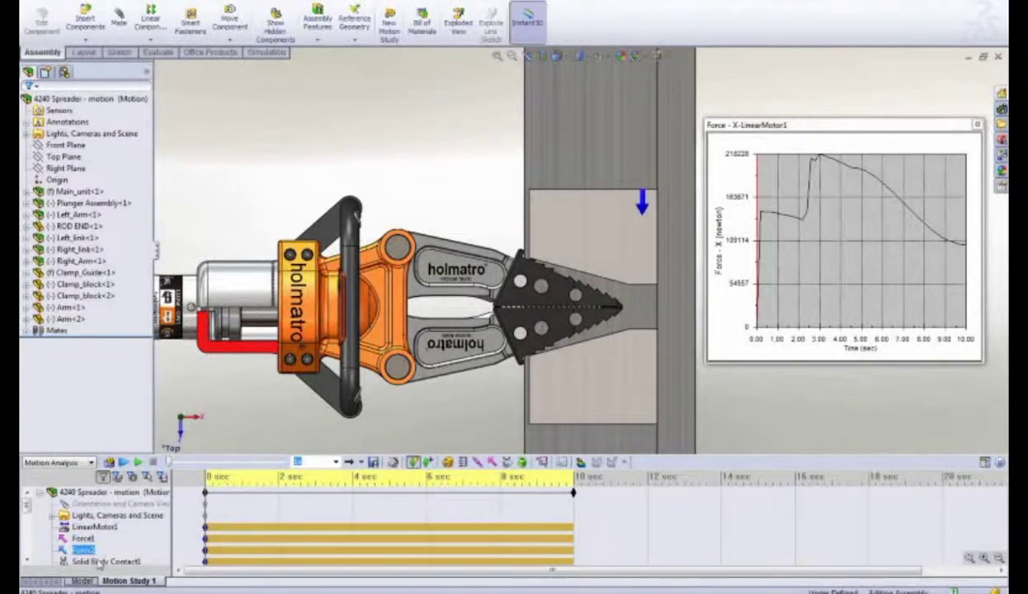
left_click(99, 561)
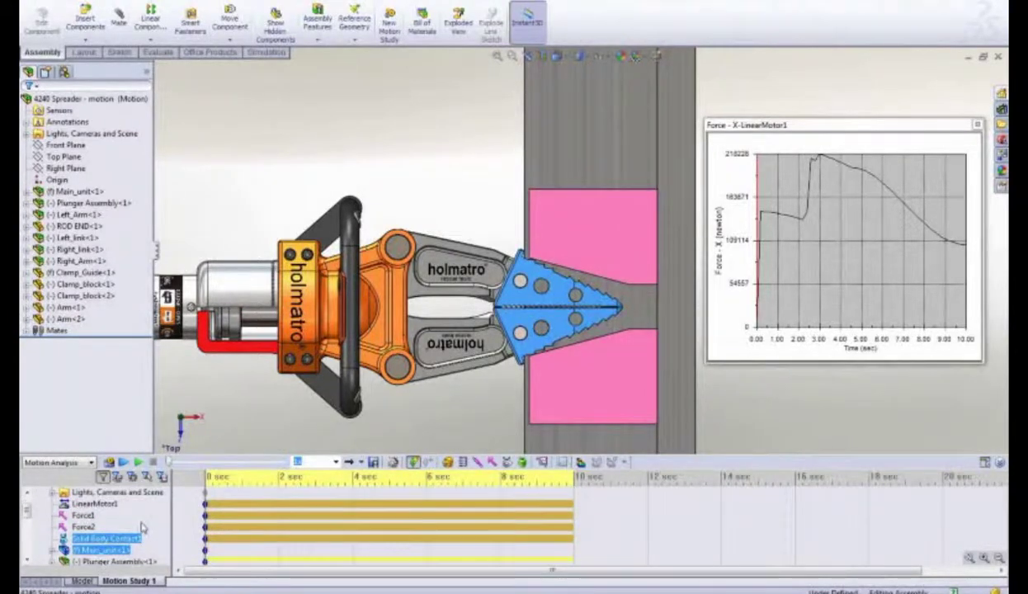
left_click(123, 462)
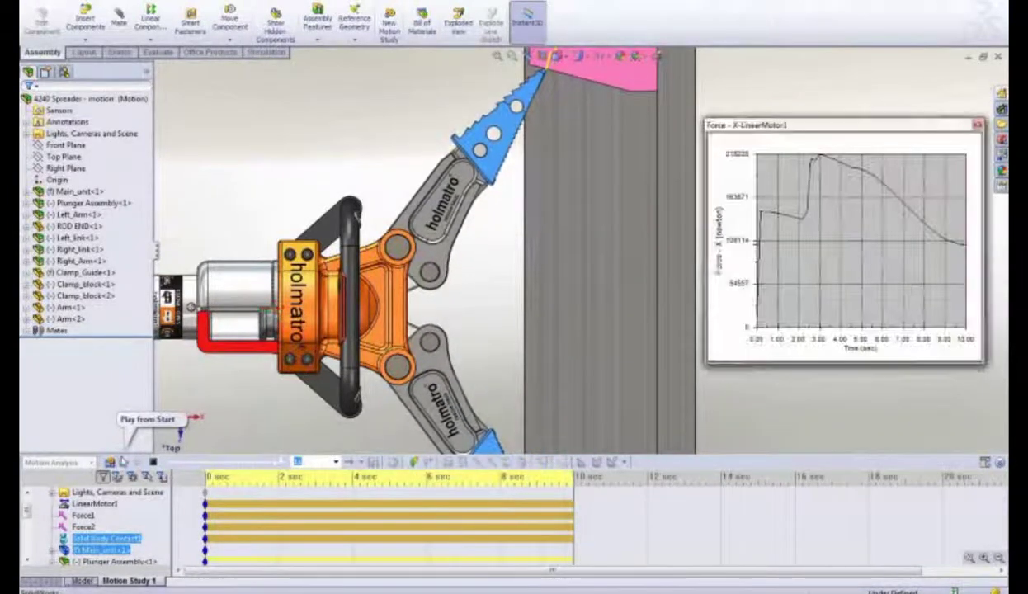
Step: Step along the LinearMotor1 force plot to its peak near 3 seconds
left_click(116, 491)
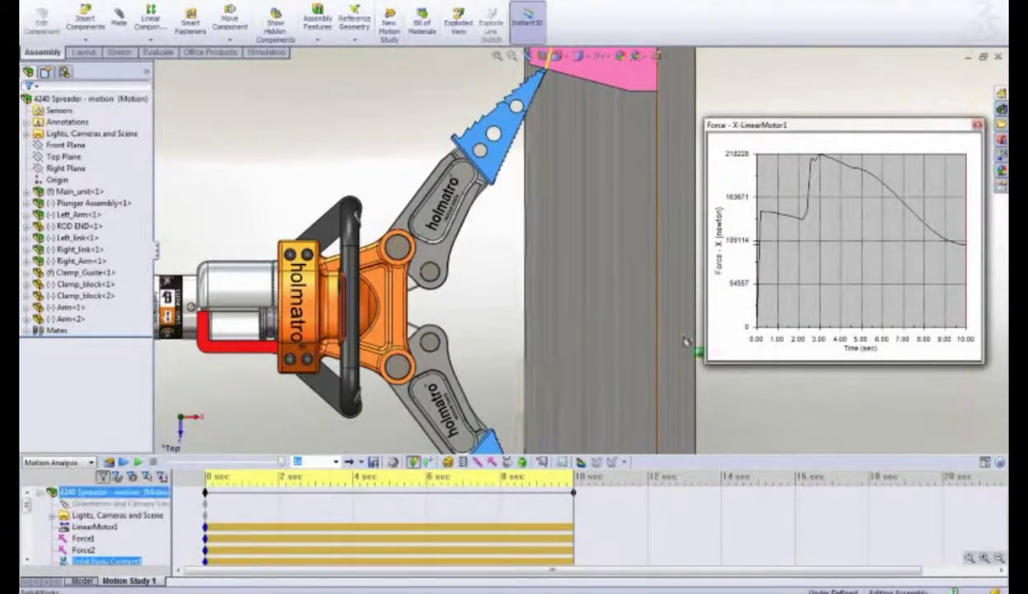
left_click(824, 214)
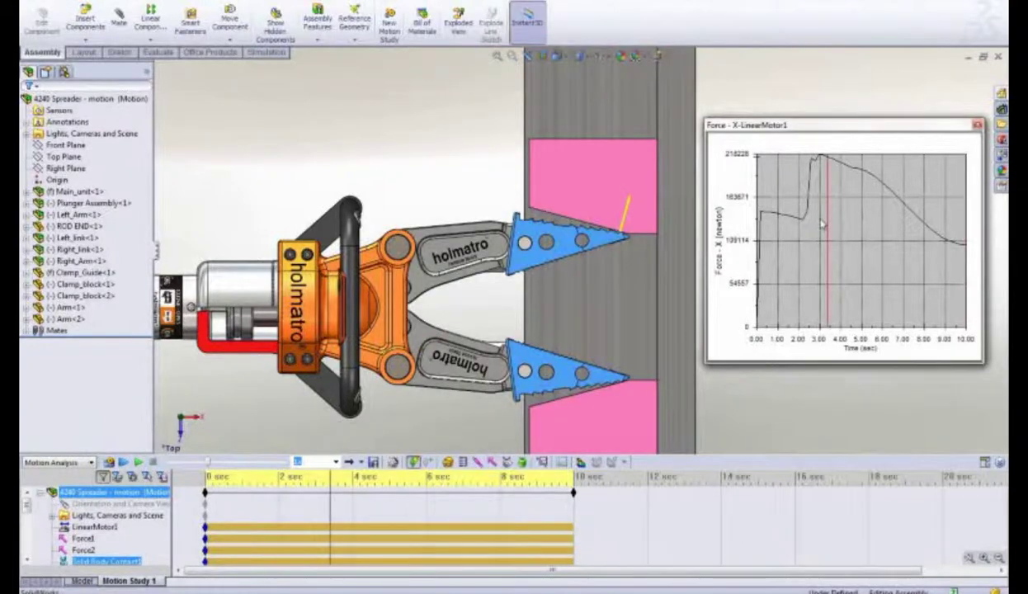
left_click(821, 217)
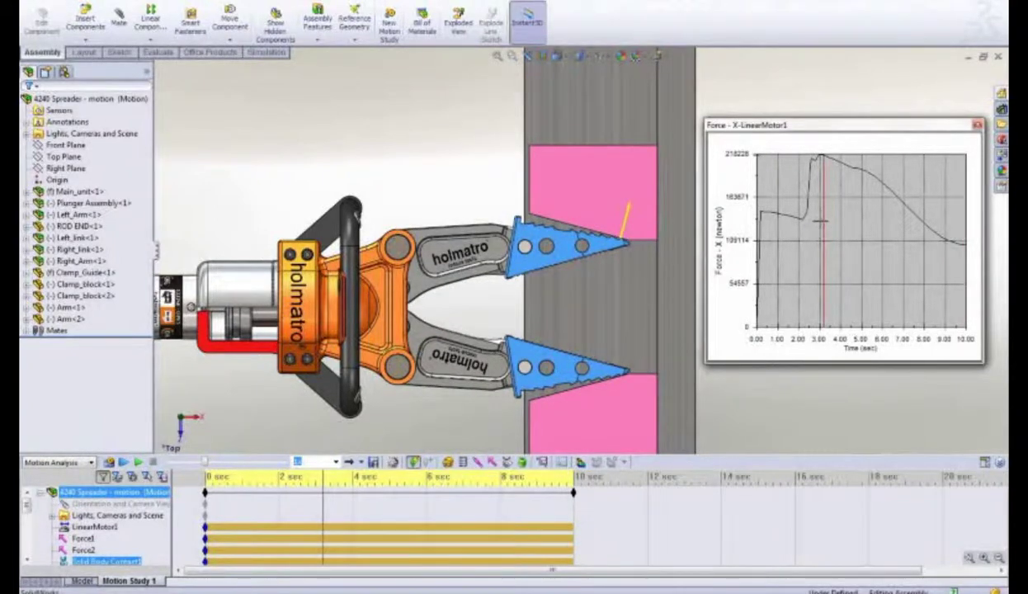
left_click(819, 229)
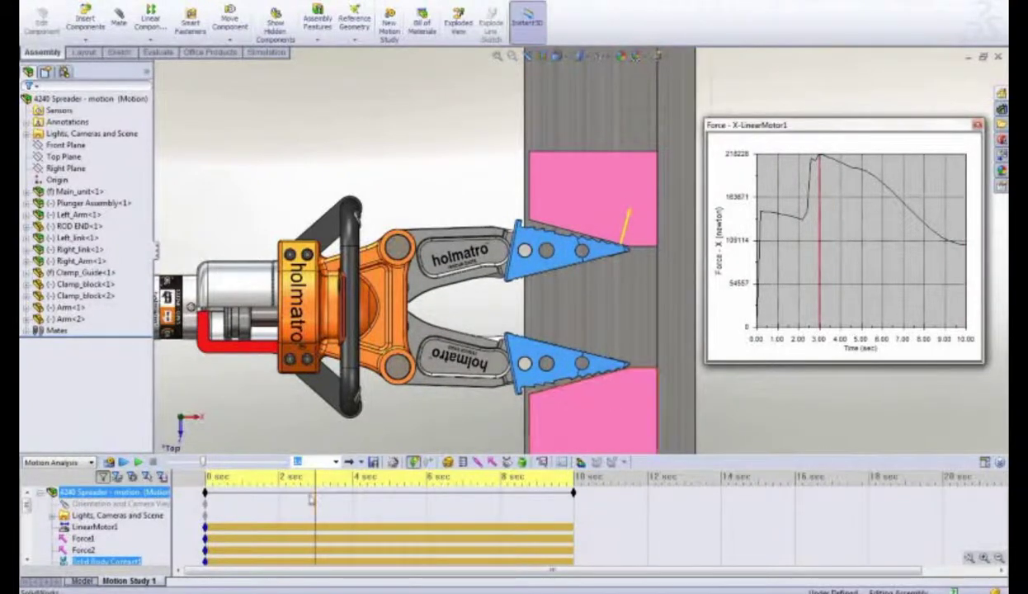
left_click(322, 515)
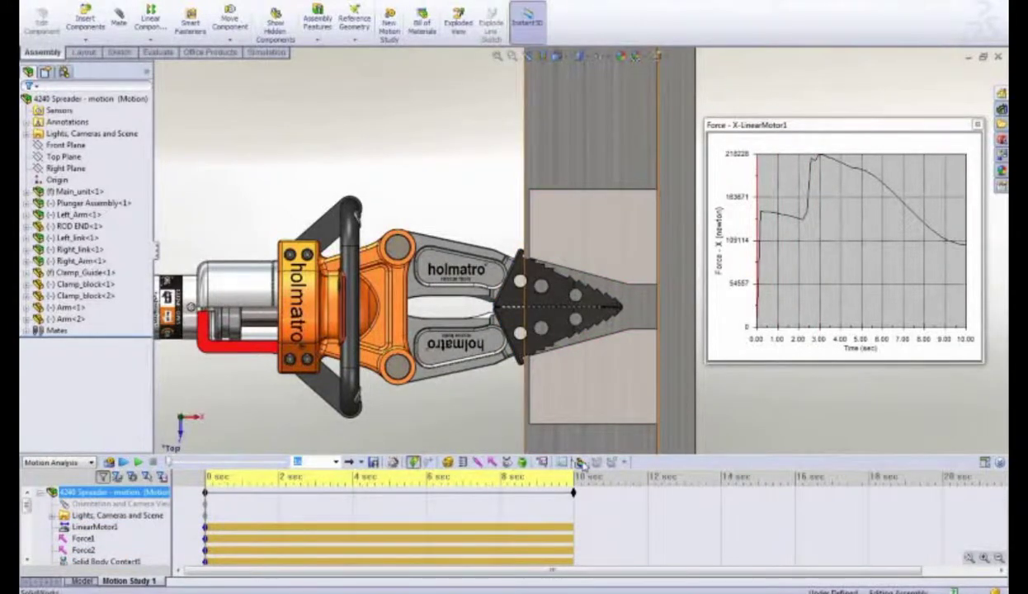
Step: Set up an upper-arm stress simulation over 0–10 seconds with a preview mesh
left_click(580, 464)
left_click(446, 269)
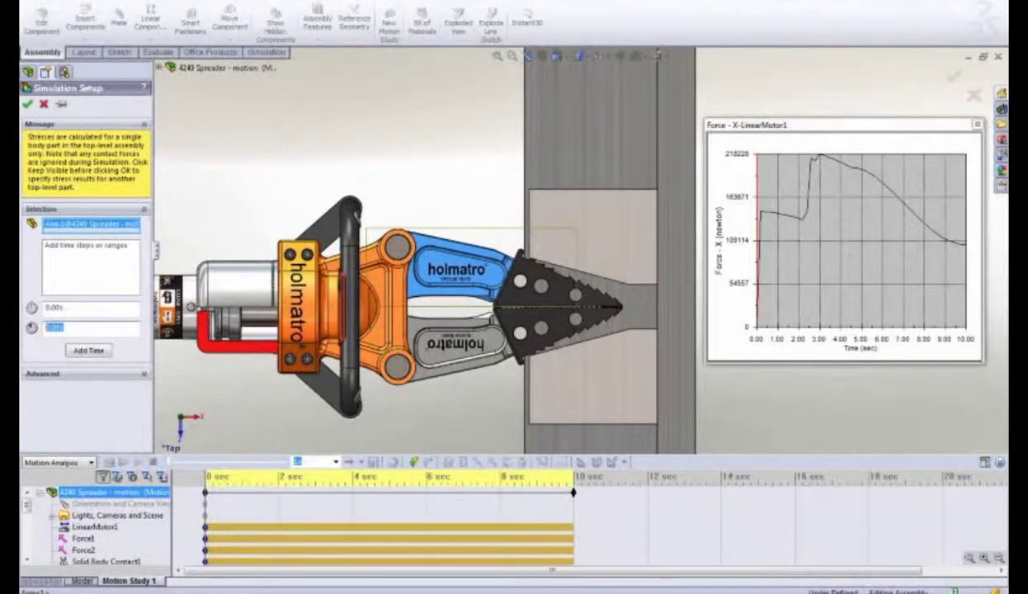
left_click(97, 351)
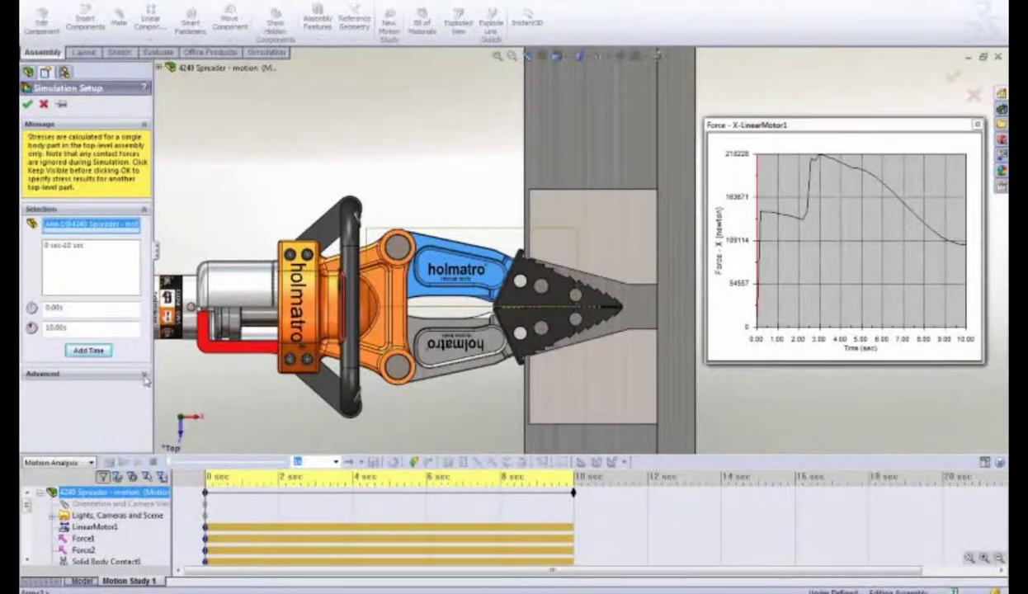
left_click(129, 374)
left_click(76, 434)
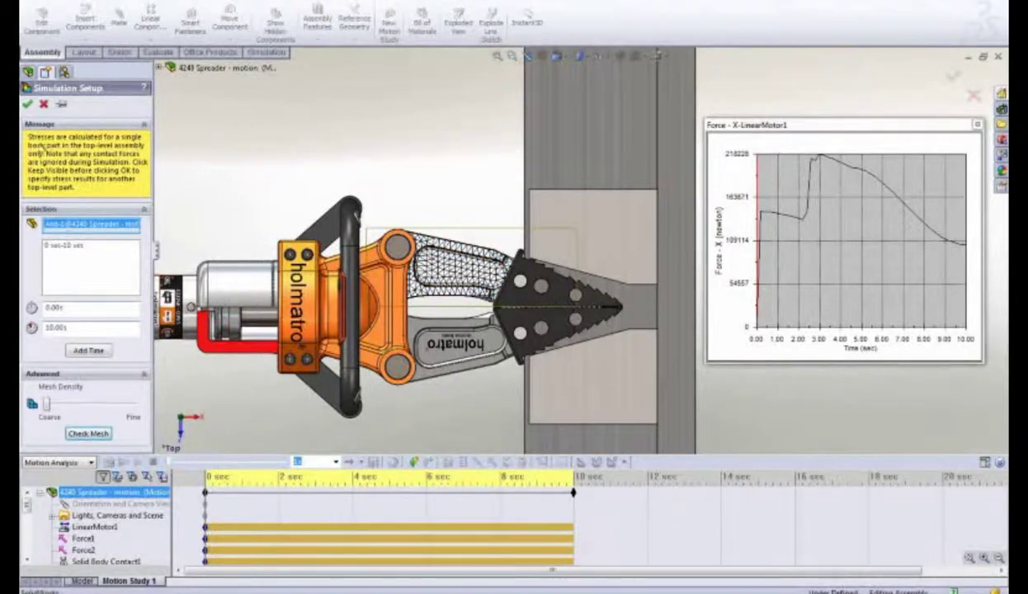
left_click(27, 105)
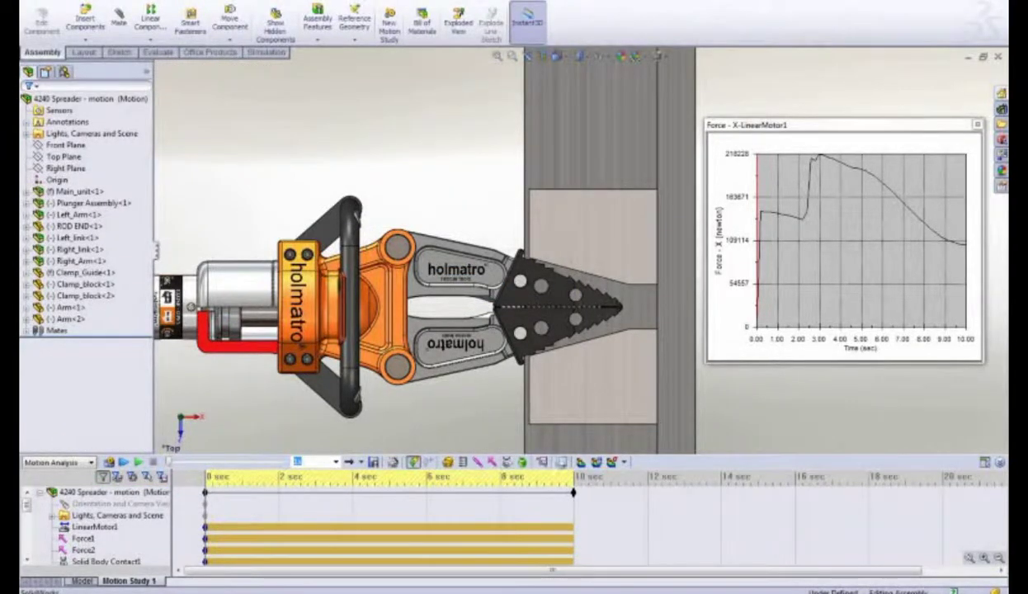
Step: Drag the timeline from about 4 s to 5.5 s so the jaws close
mouse_move(480, 314)
middle_mouse_down()
mouse_move(470, 142)
mouse_move(396, 124)
mouse_move(394, 165)
mouse_move(412, 174)
mouse_move(462, 272)
middle_mouse_up()
scroll(528, 378, "down", 2)
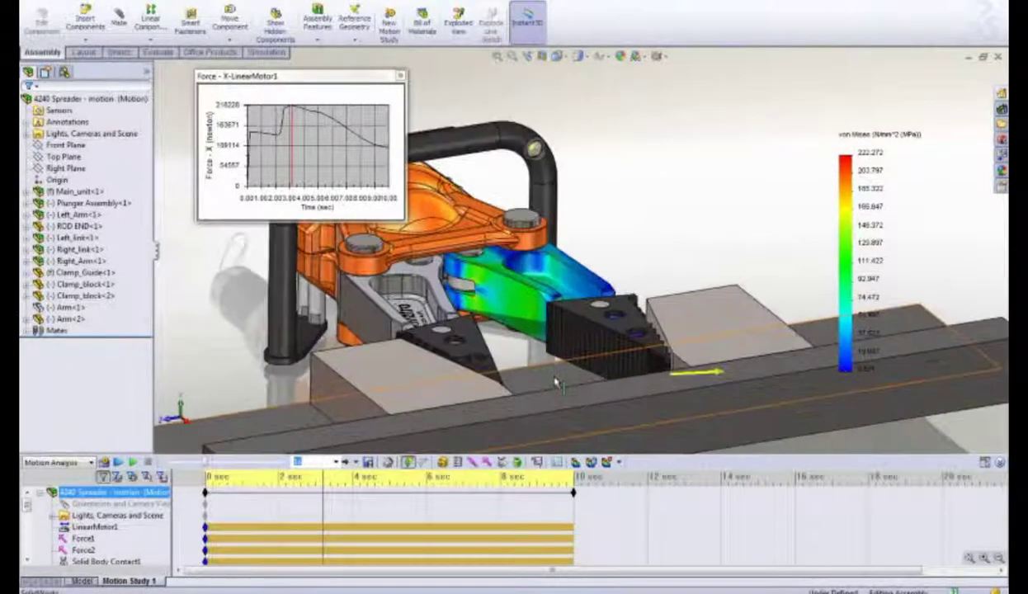
scroll(528, 378, "down", 2)
left_click(324, 514)
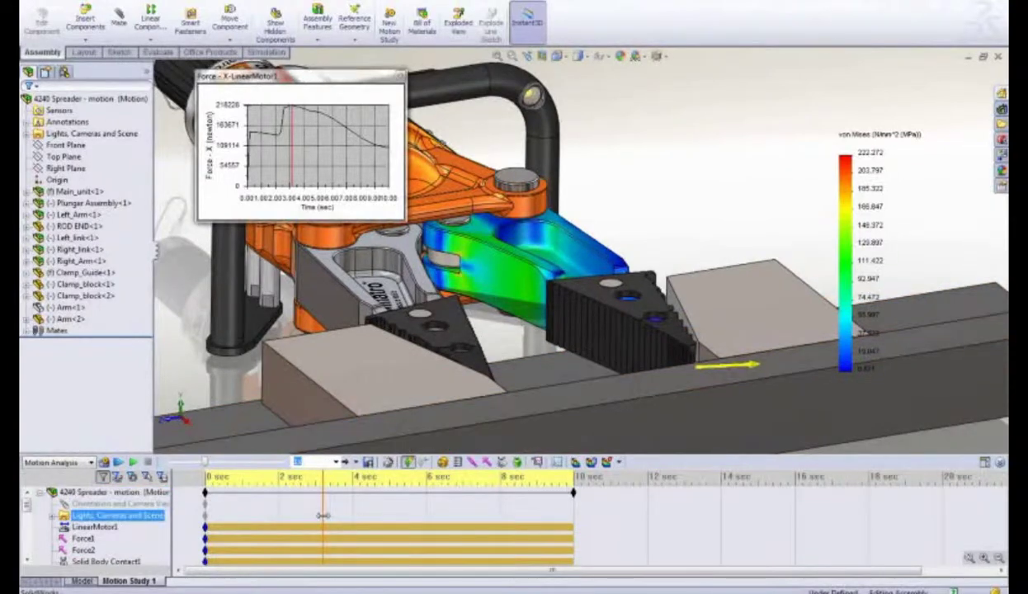
mouse_move(333, 516)
left_mouse_down()
mouse_move(526, 528)
mouse_move(502, 530)
left_mouse_up()
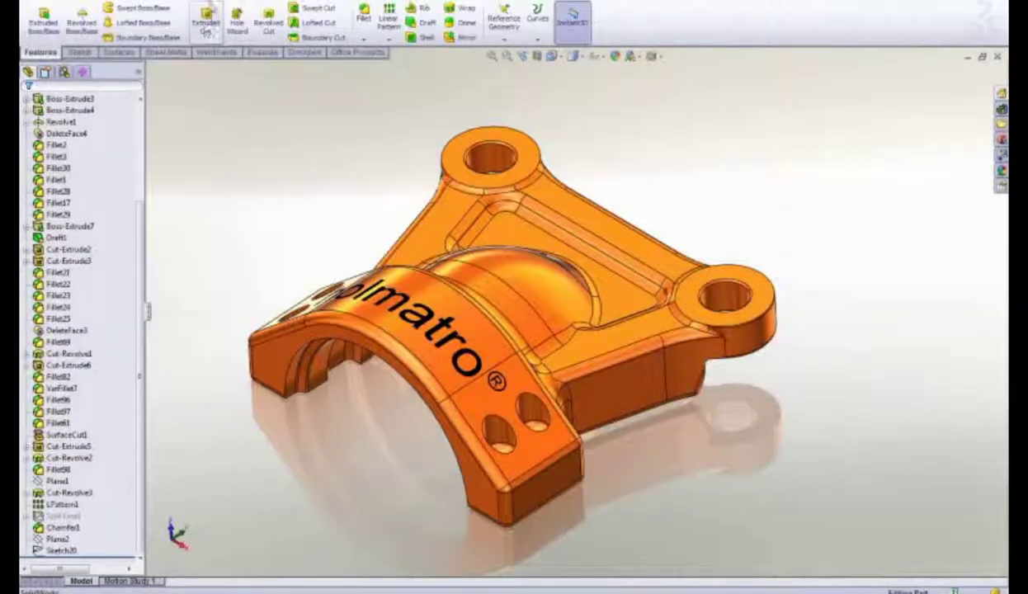
Step: Launch SimulationXpress on the Yoke Half and move past the welcome page
left_click(216, 4)
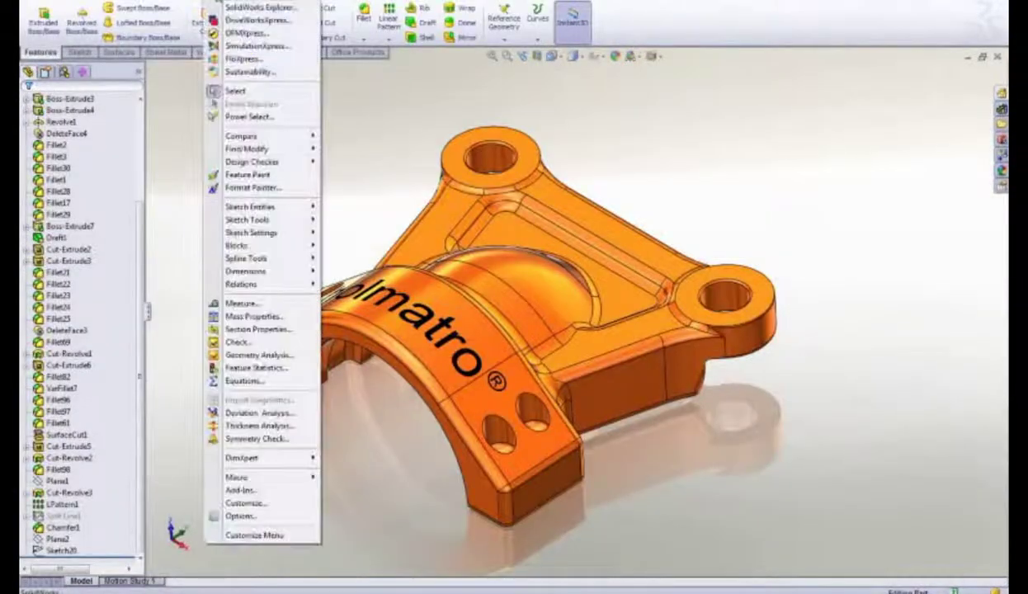
left_click(257, 45)
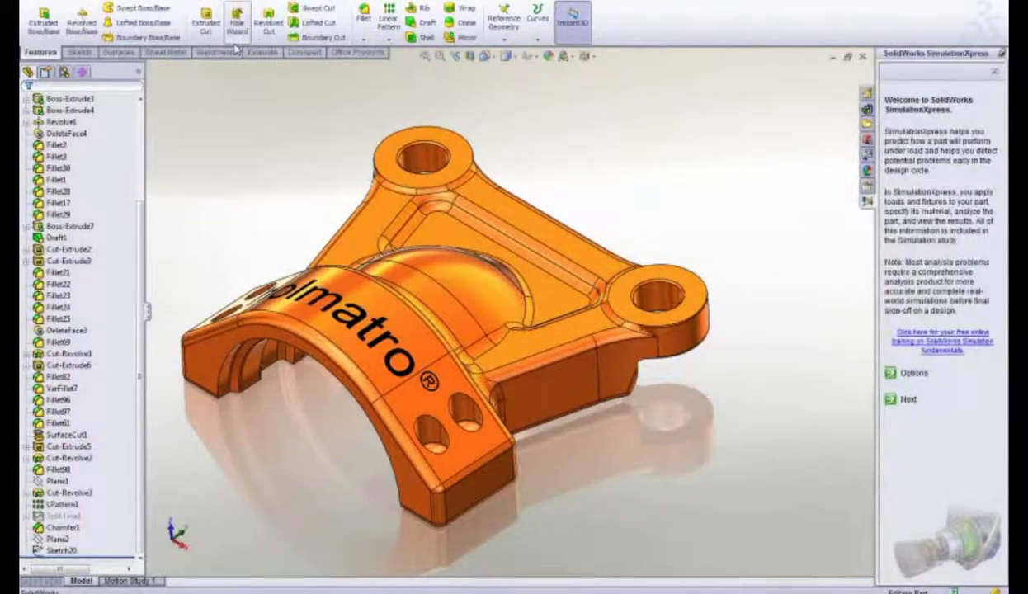
left_click(908, 399)
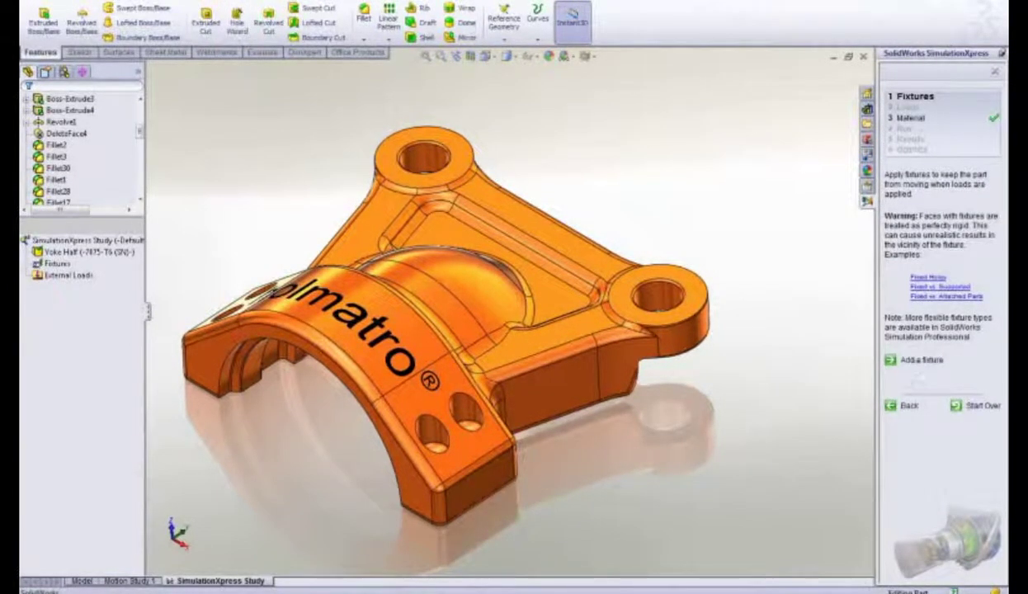
Step: Fix the four bolt-hole faces at both ends of the curved saddle
left_click(914, 364)
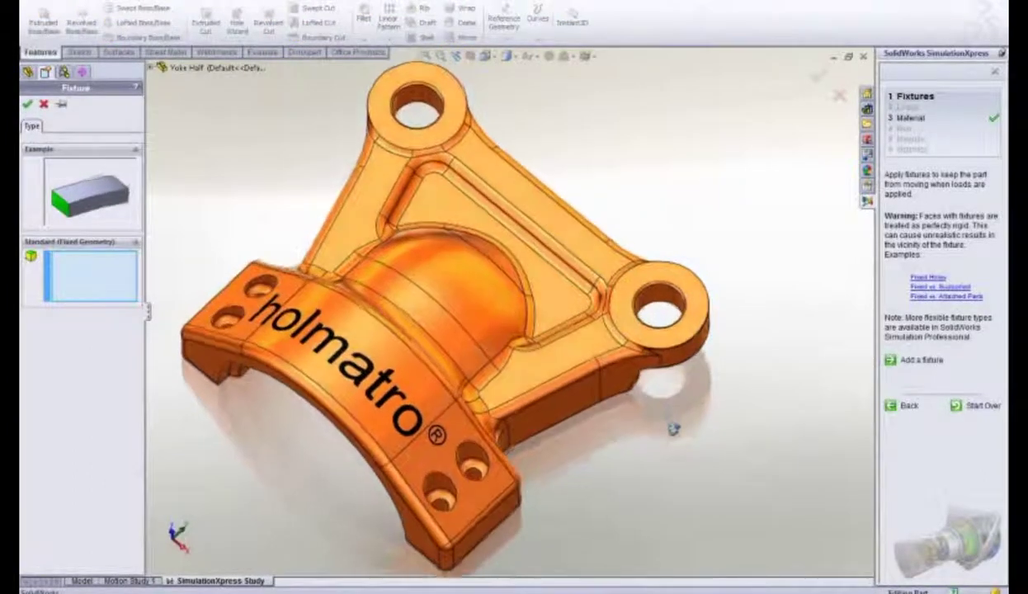
left_click(516, 491)
left_click(474, 478)
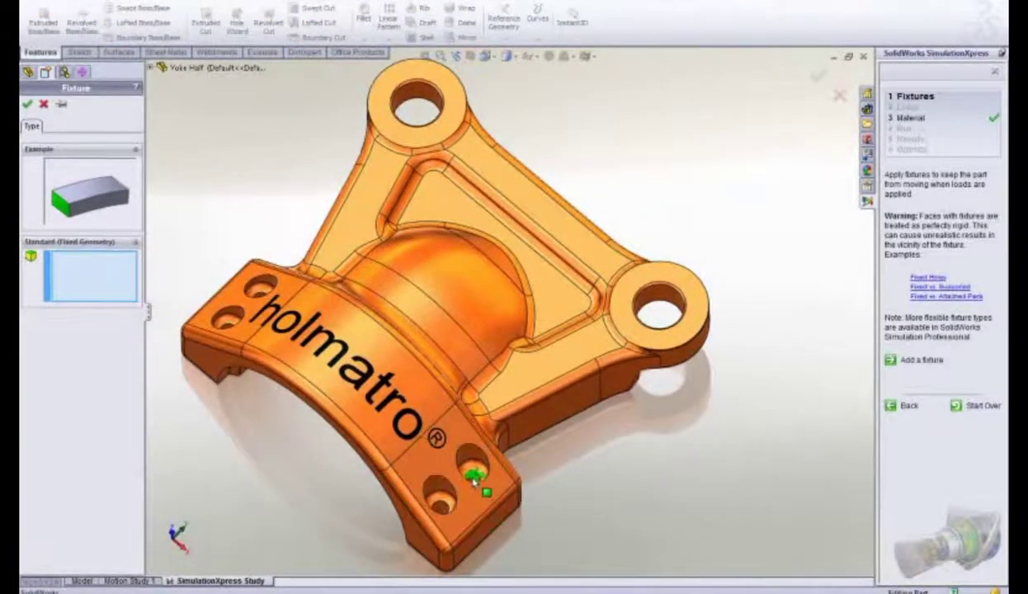
left_click(442, 505)
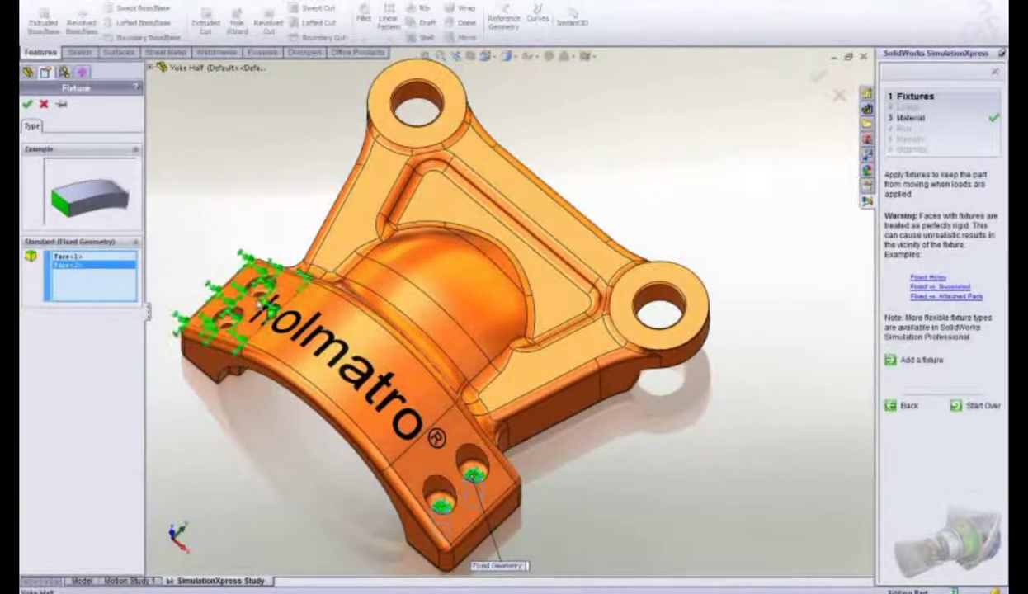
left_click(233, 320)
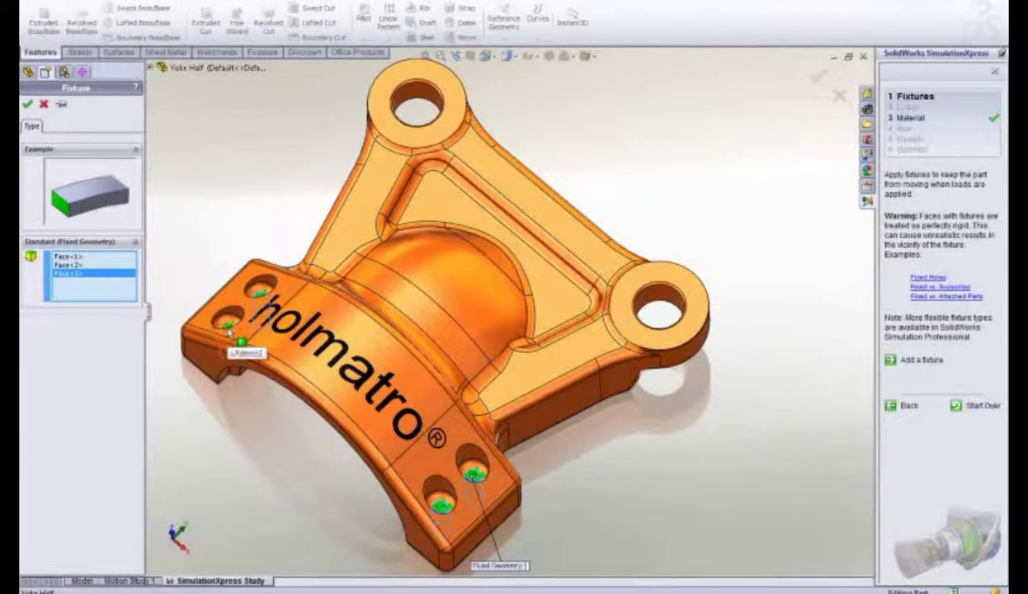
left_click(229, 331)
right_click(221, 327)
left_click(210, 309)
mouse_move(769, 367)
middle_mouse_down()
mouse_move(709, 206)
mouse_move(756, 238)
middle_mouse_up()
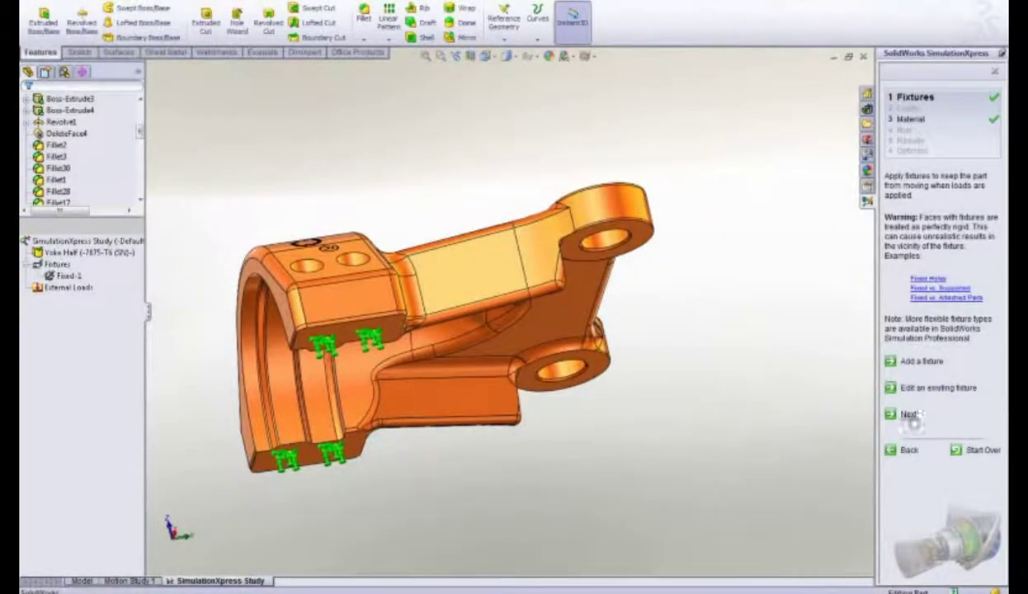
Step: Apply a 10000 N force to the upper and lower pivot-hole faces
left_click(910, 414)
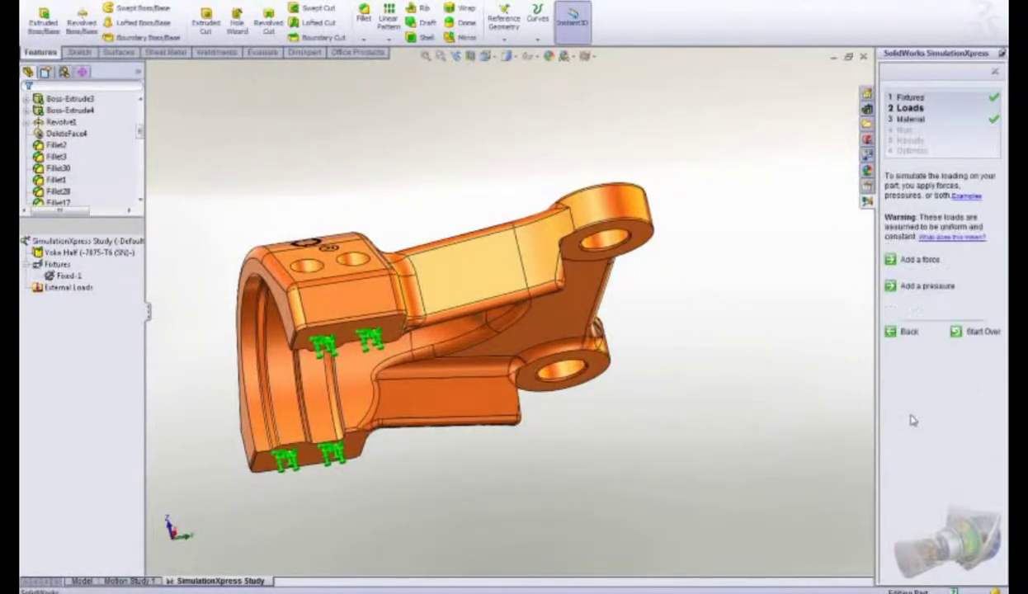
left_click(912, 260)
left_click(643, 237)
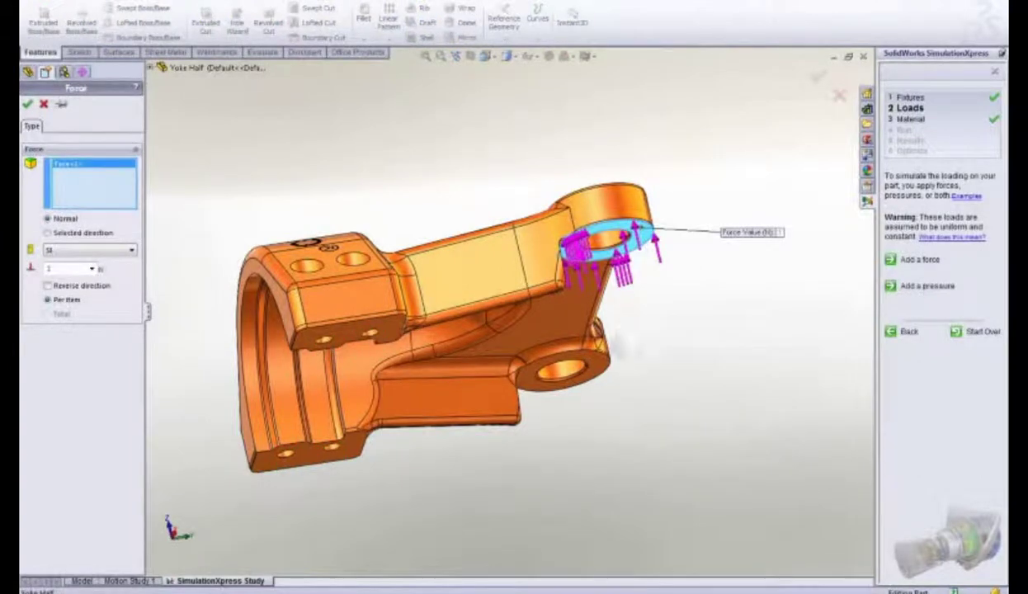
left_click(611, 363)
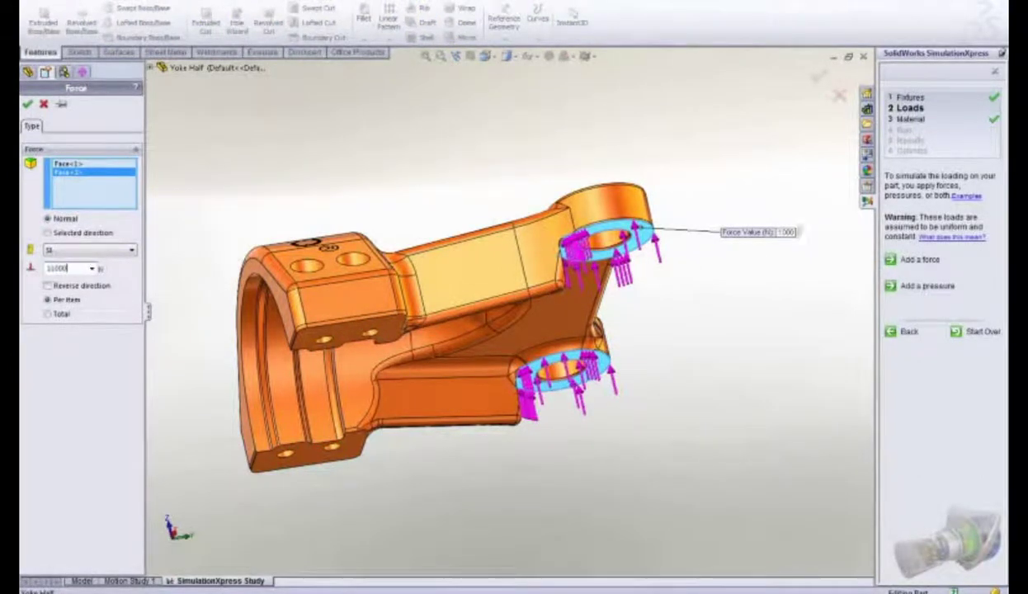
right_click(174, 288)
left_click(196, 329)
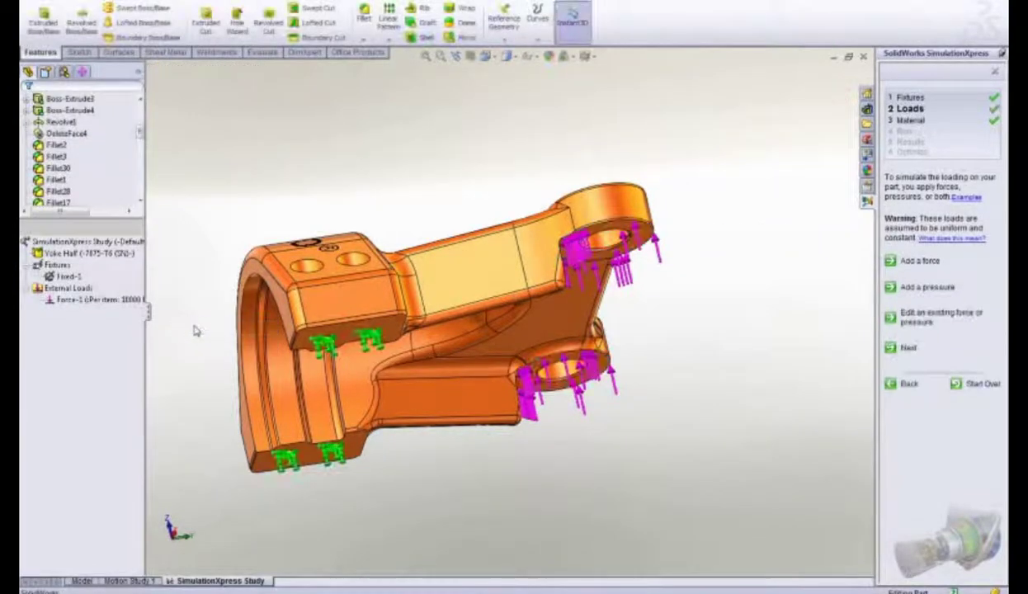
Step: Accept 7075-T6 as the material so the study is ready to run
mouse_move(349, 363)
middle_mouse_down()
mouse_move(765, 401)
mouse_move(806, 388)
middle_mouse_up()
left_click(905, 350)
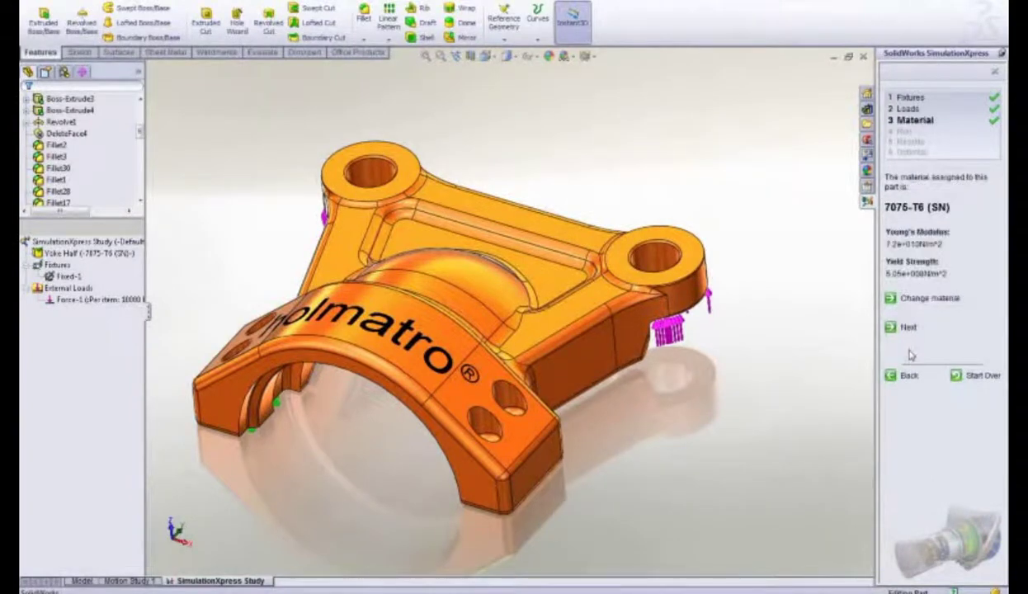
left_click(908, 328)
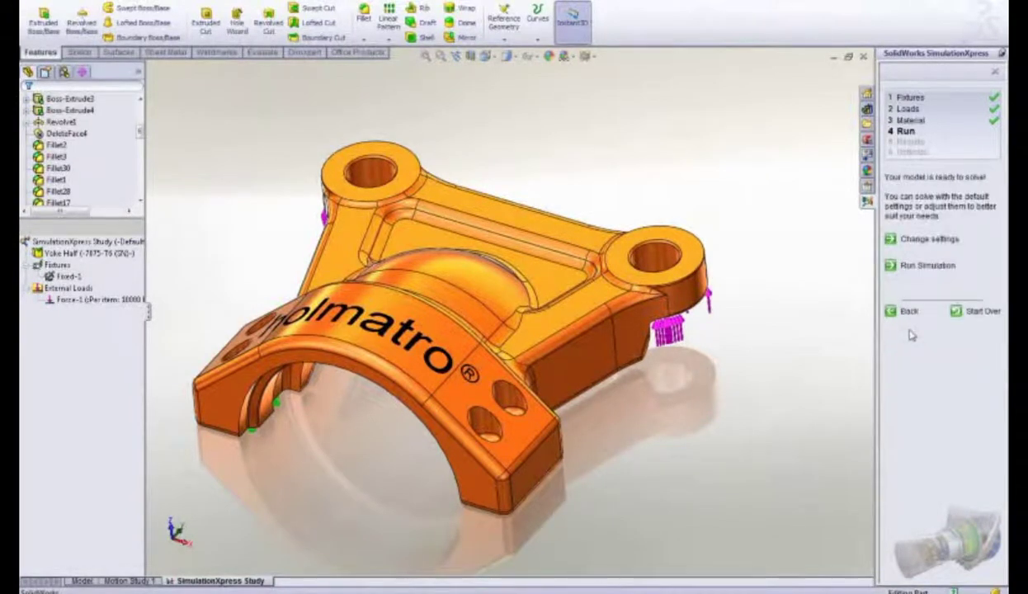
Step: Run the Yoke Half simulation, confirm the deformed shape, and orbit to a side view
left_click(918, 264)
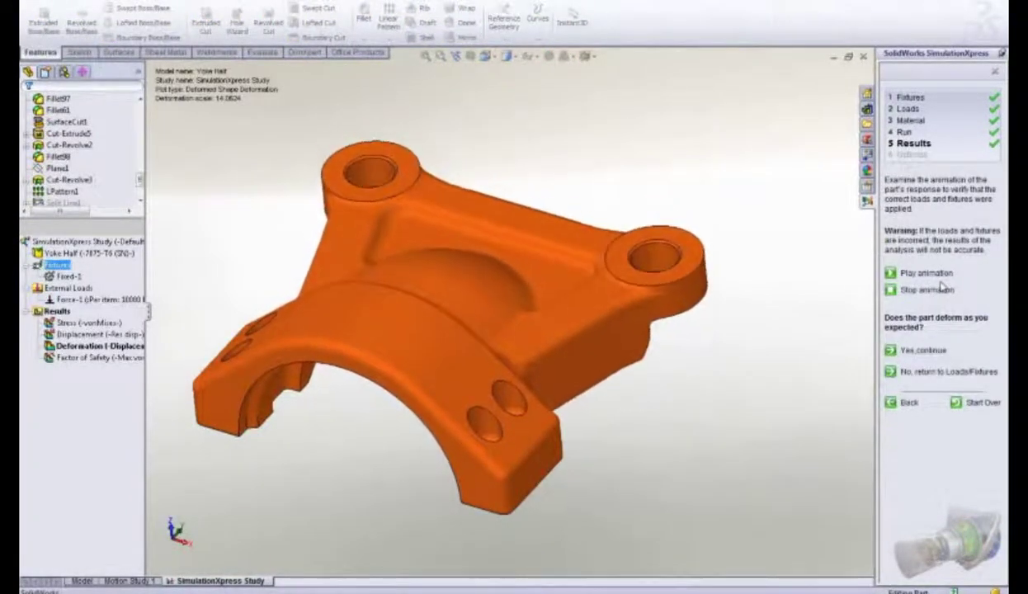
left_click(918, 349)
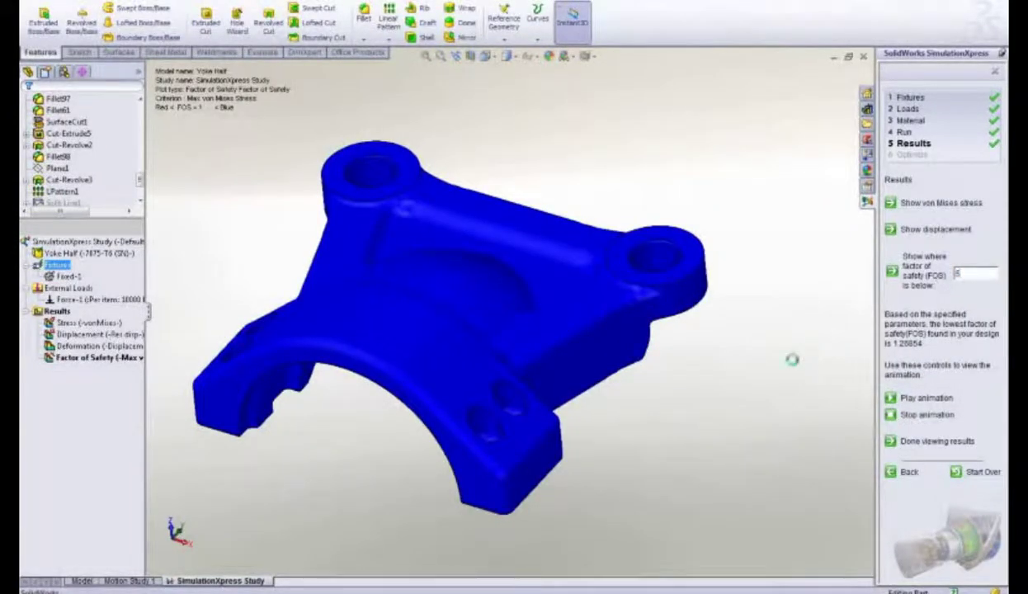
mouse_move(722, 414)
middle_mouse_down()
mouse_move(707, 351)
mouse_move(622, 255)
mouse_move(665, 310)
mouse_move(701, 387)
mouse_move(555, 383)
mouse_move(532, 370)
mouse_move(673, 415)
middle_mouse_up()
Step: Compare flange_thickness scenarios and display the initial design's Stress1 von Mises plot
left_click(947, 206)
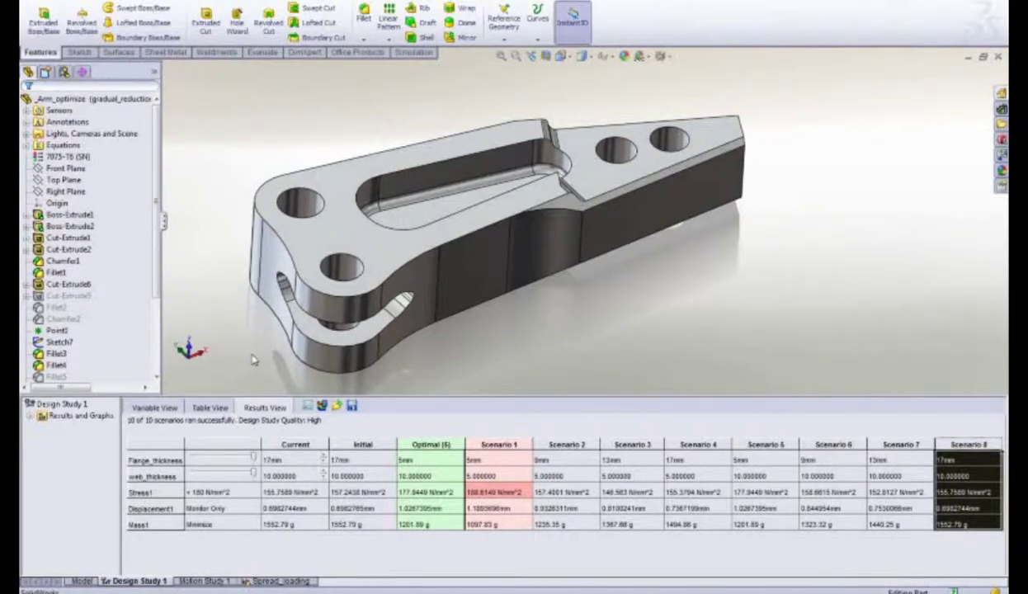
left_click_drag(251, 457, 194, 460)
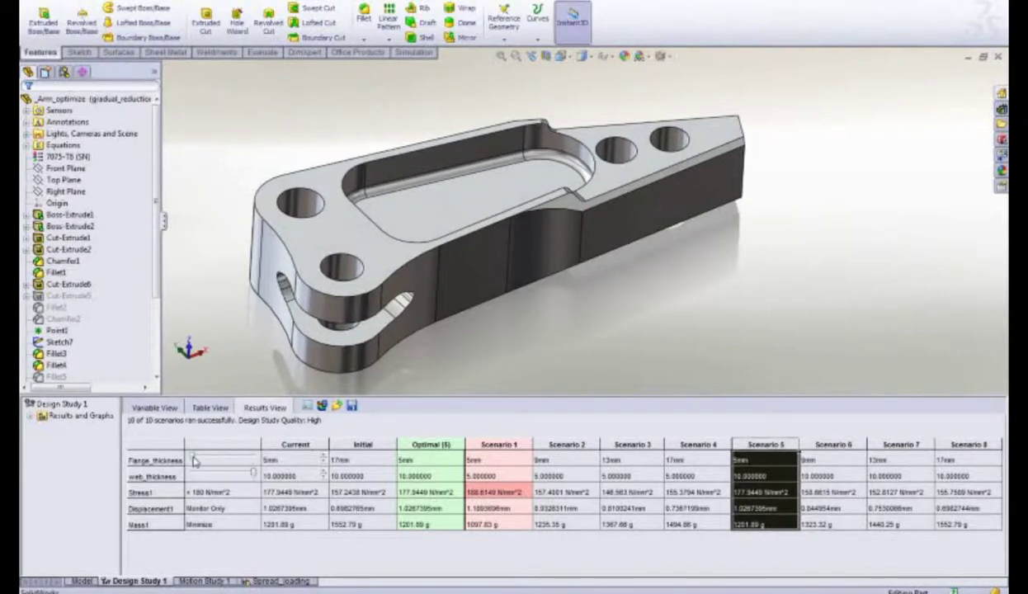
left_click(32, 418)
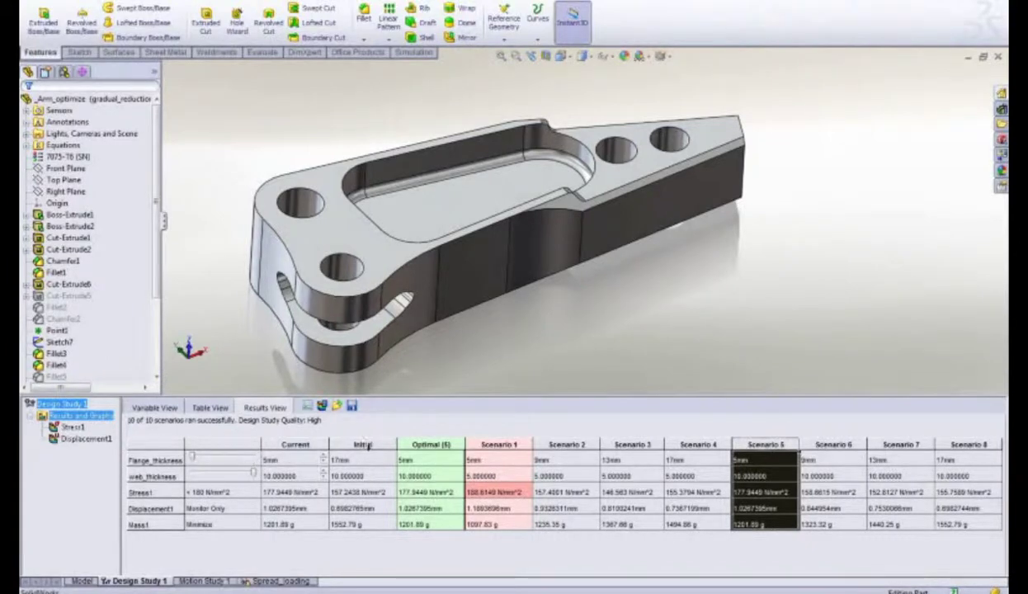
left_click(363, 445)
left_click(72, 425)
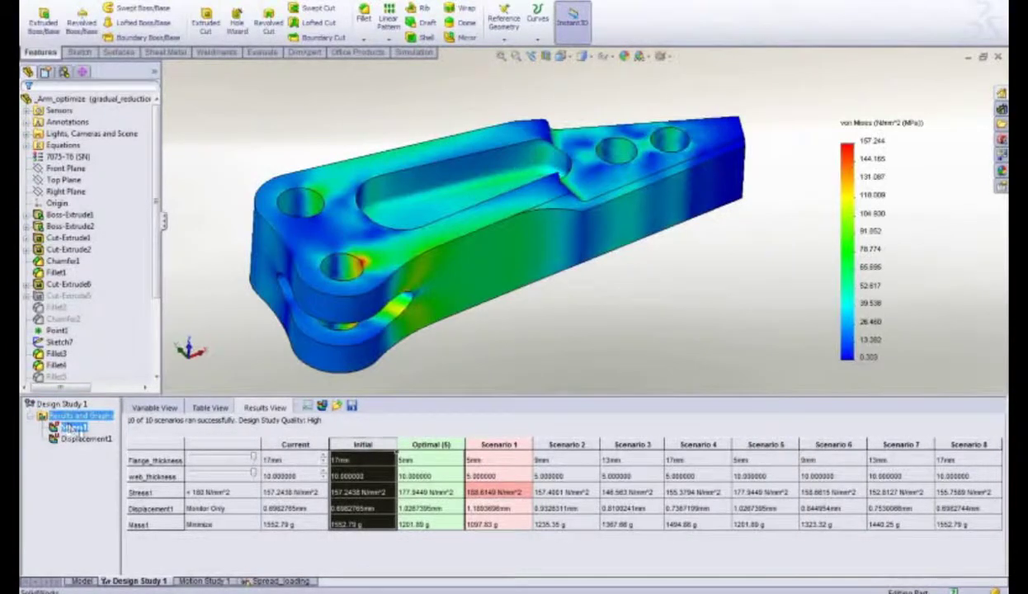
left_click_drag(238, 462, 197, 462)
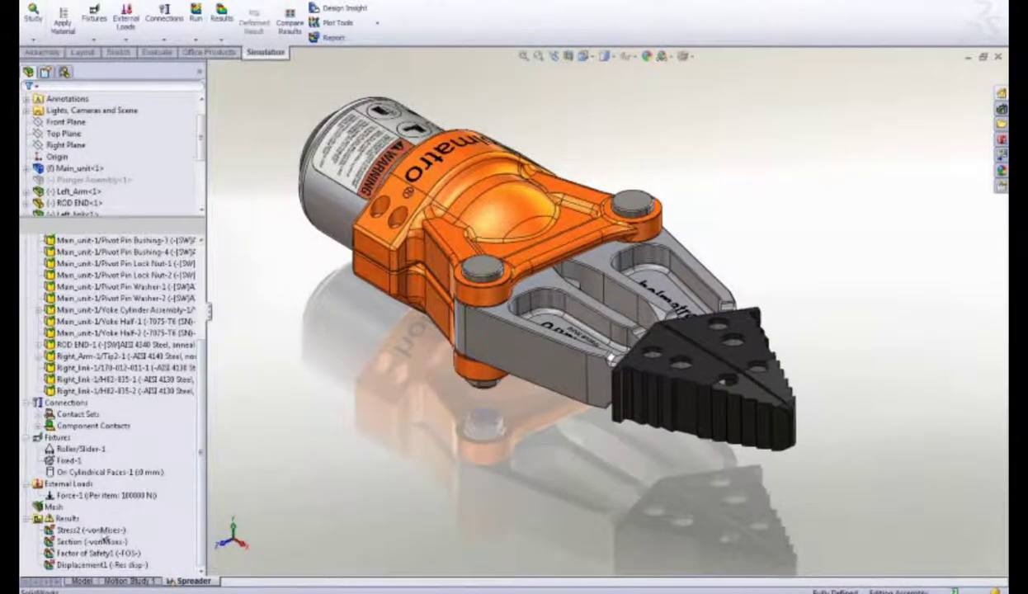
Step: Display the Stress2 von Mises plot and section-clip it along the Top Plane
double_click(98, 530)
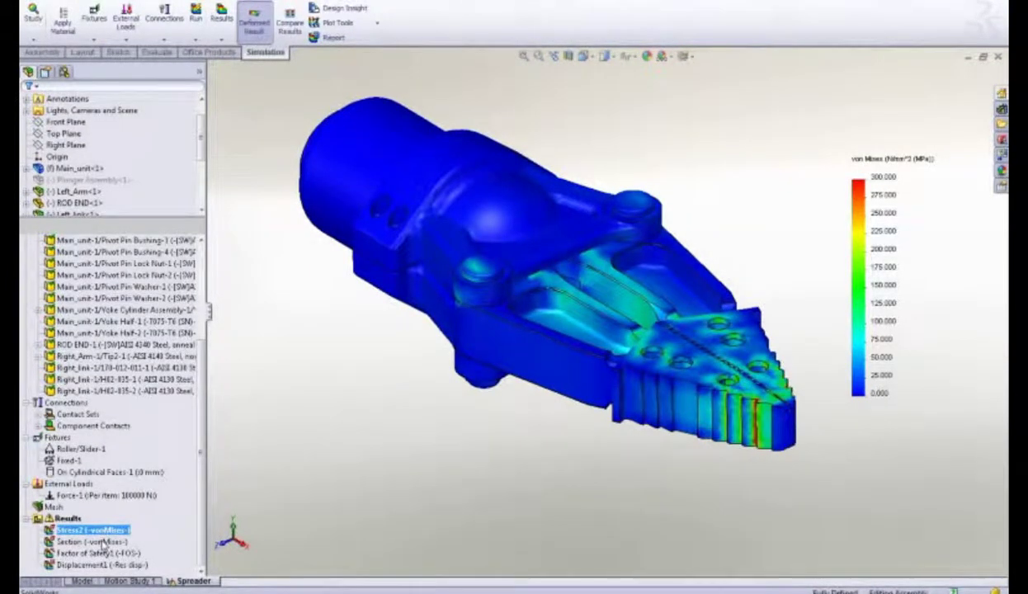
mouse_move(464, 521)
middle_mouse_down()
mouse_move(455, 429)
mouse_move(463, 528)
middle_mouse_up()
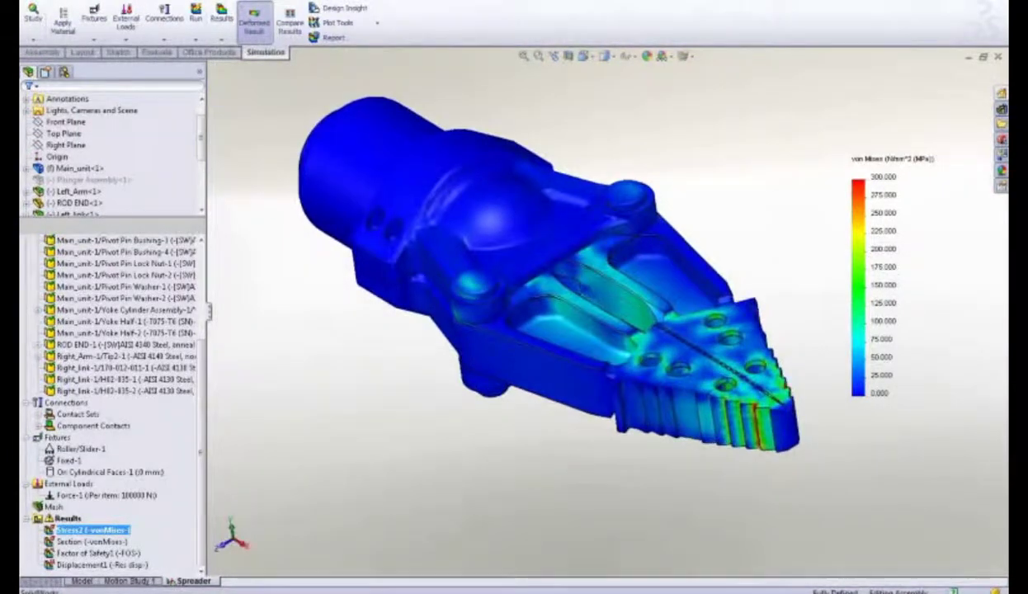
double_click(91, 542)
right_click(97, 543)
left_click(124, 378)
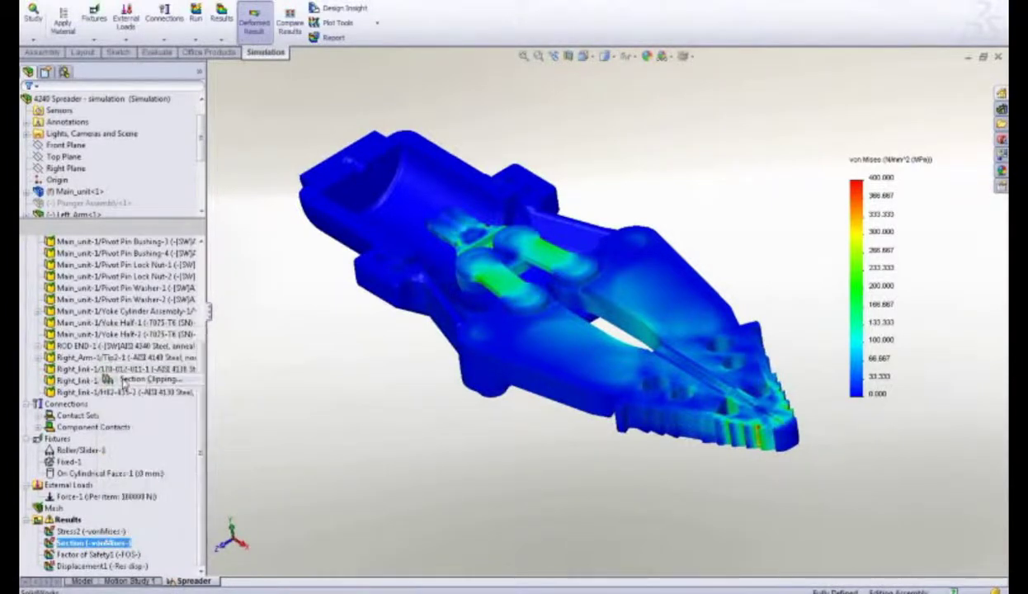